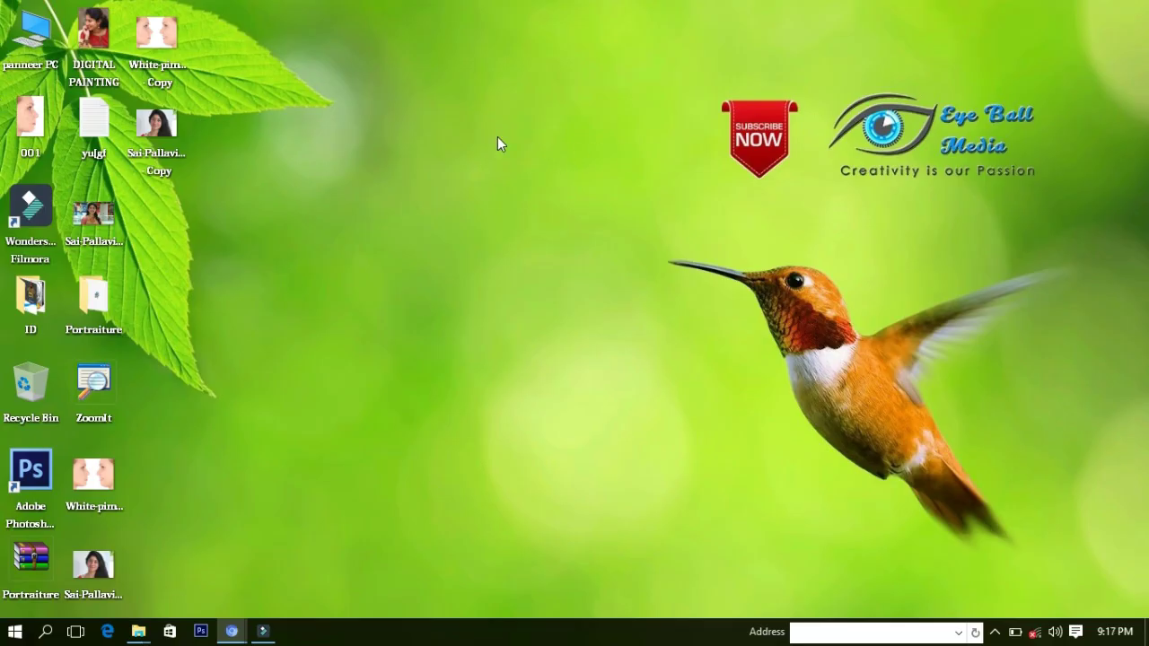
Launch Photoshop CS6 from the taskbar and bring up the File menu.
left_click(201, 632)
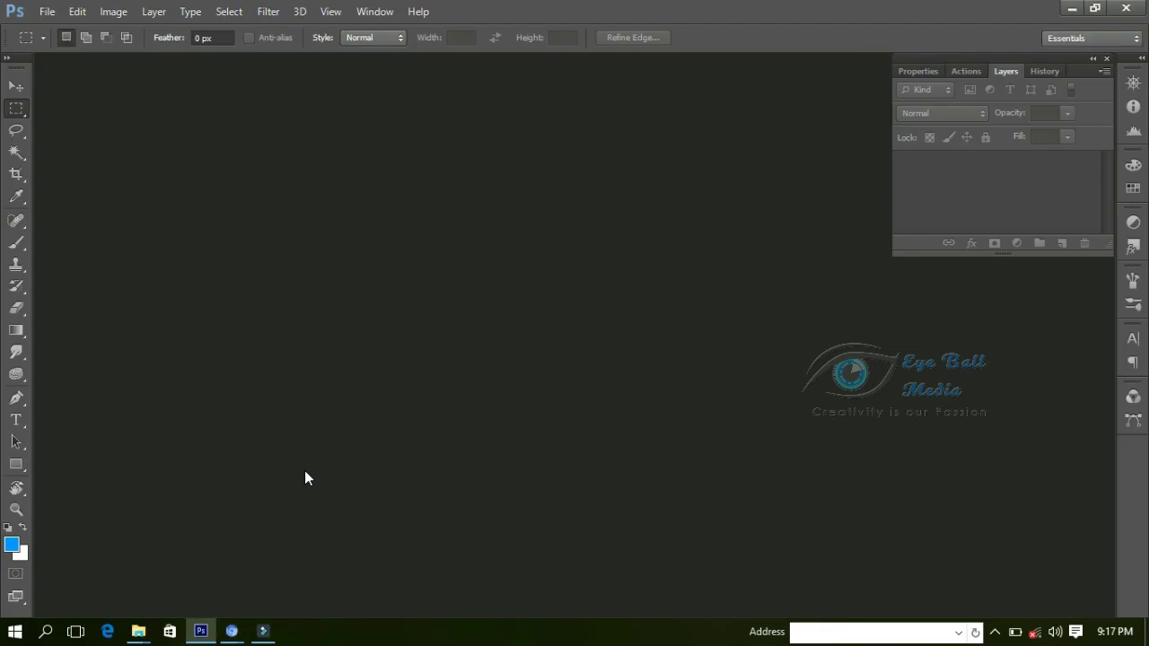
left_click(46, 12)
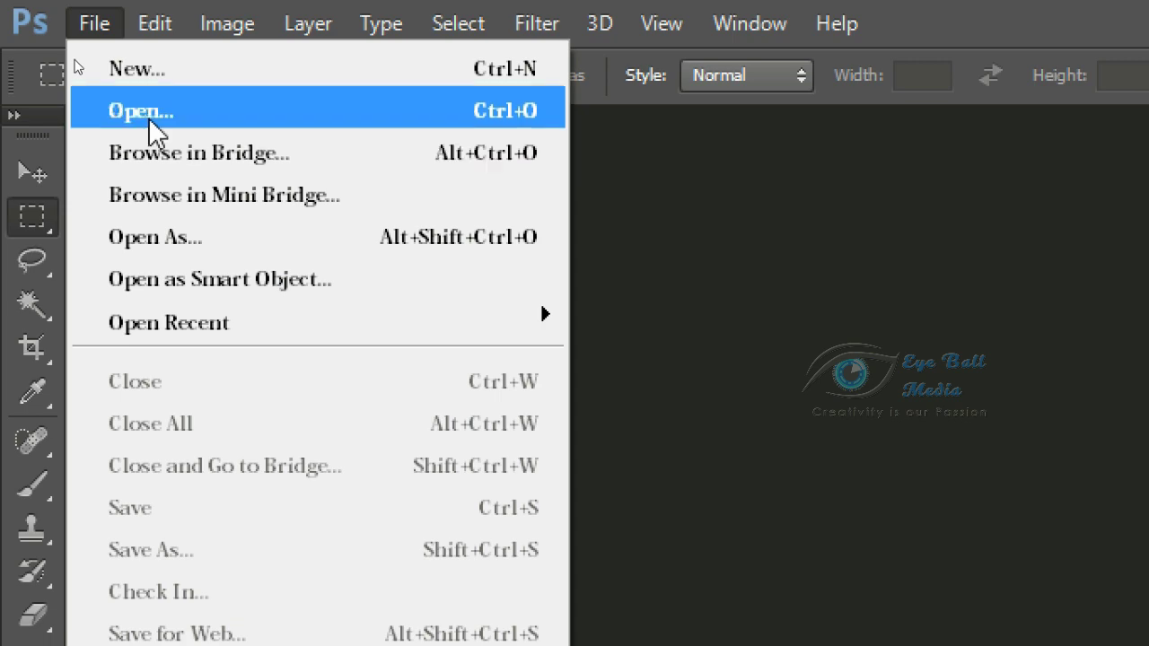
Open the Desktop image 001.png, the side-profile portrait with acne spots.
left_click(152, 126)
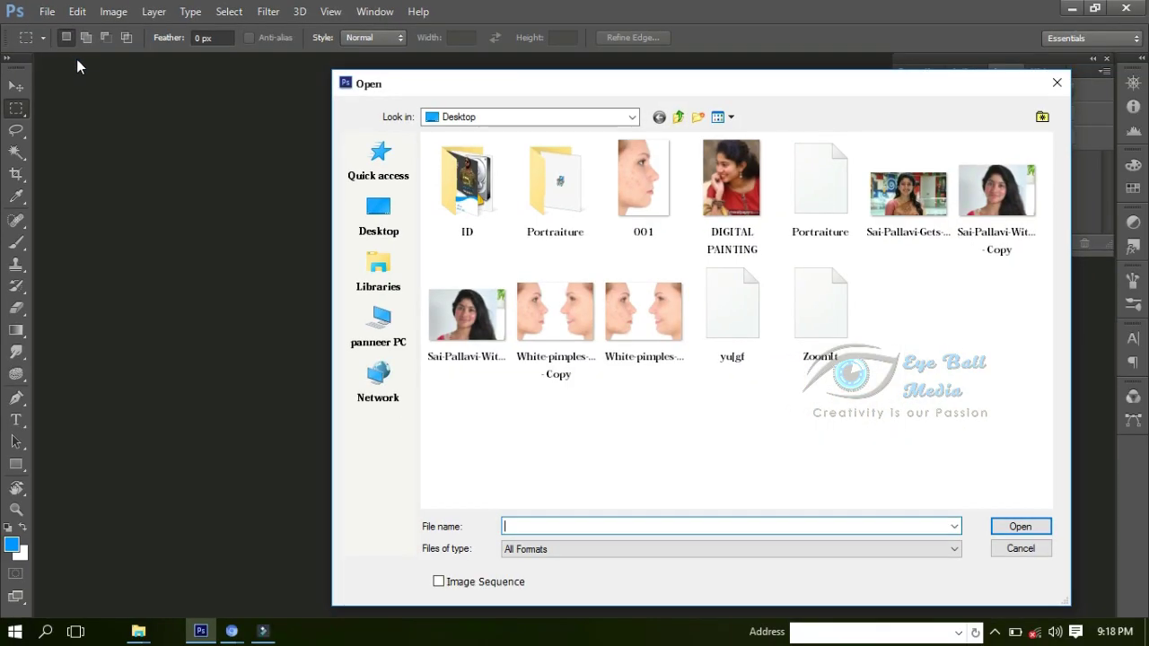
double_click(631, 182)
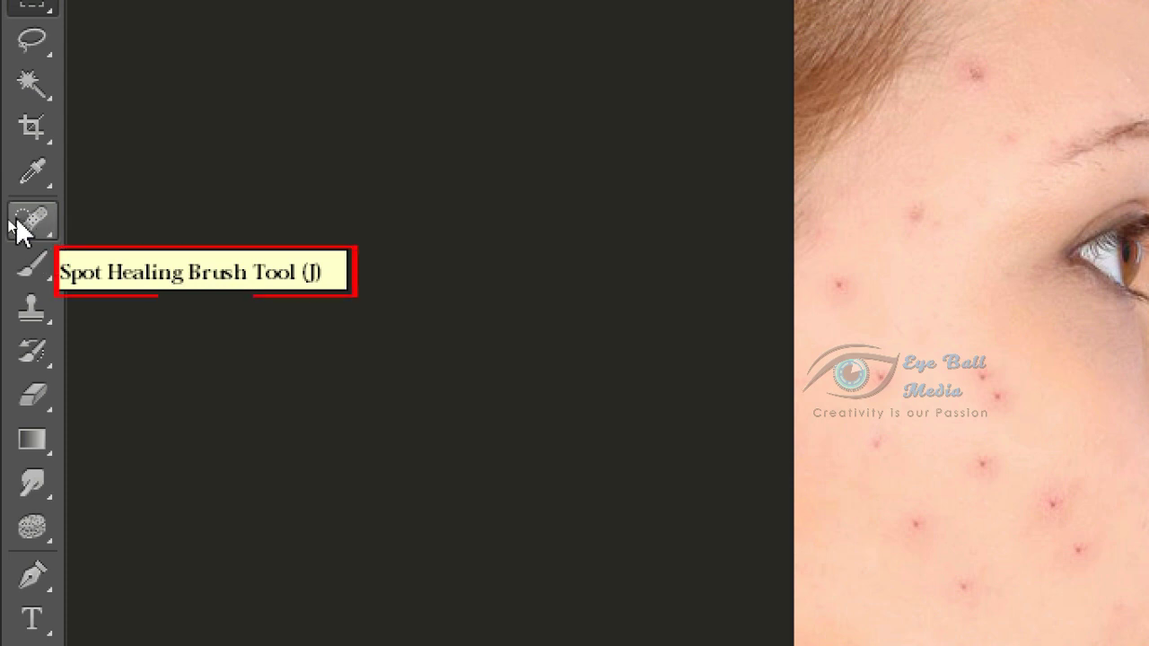
Switch to the Patch Tool and zoom in to 300% on the cheek.
left_click(11, 222)
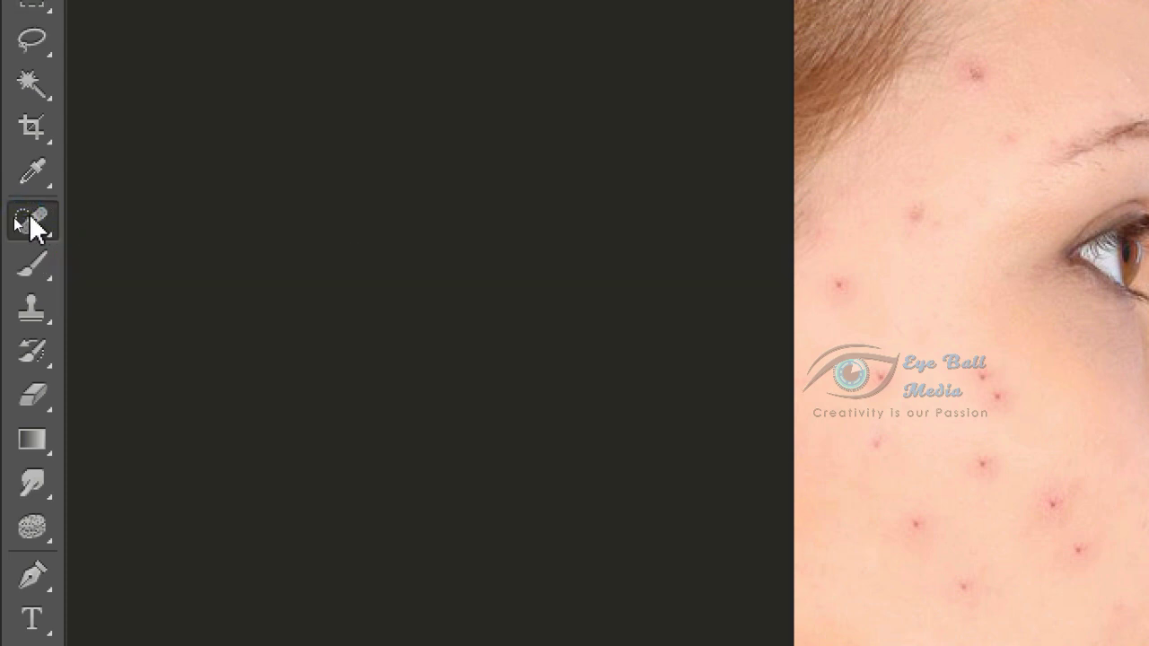
right_click(29, 217)
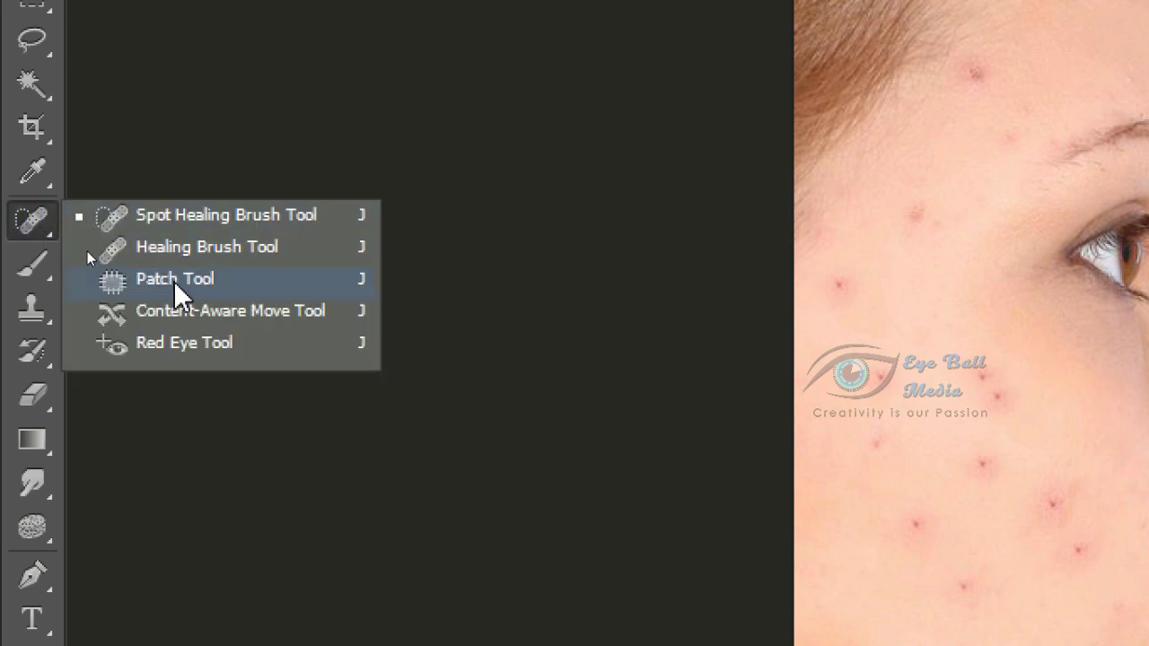
left_click(173, 280)
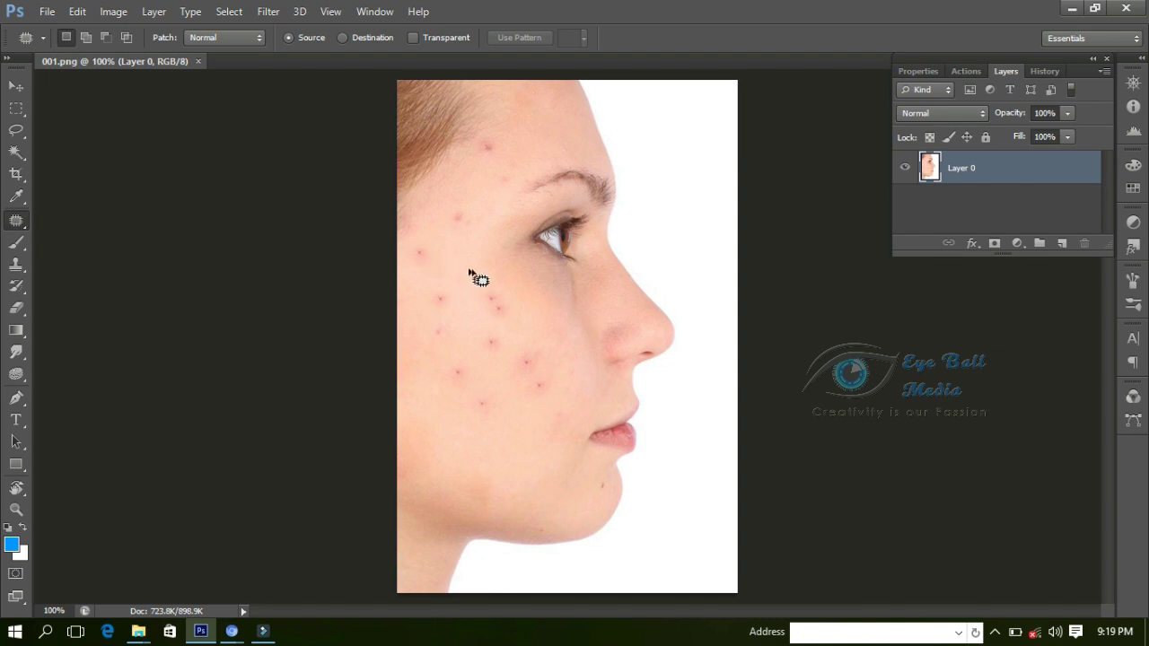
key("ctrl+plus")
key("ctrl+plus")
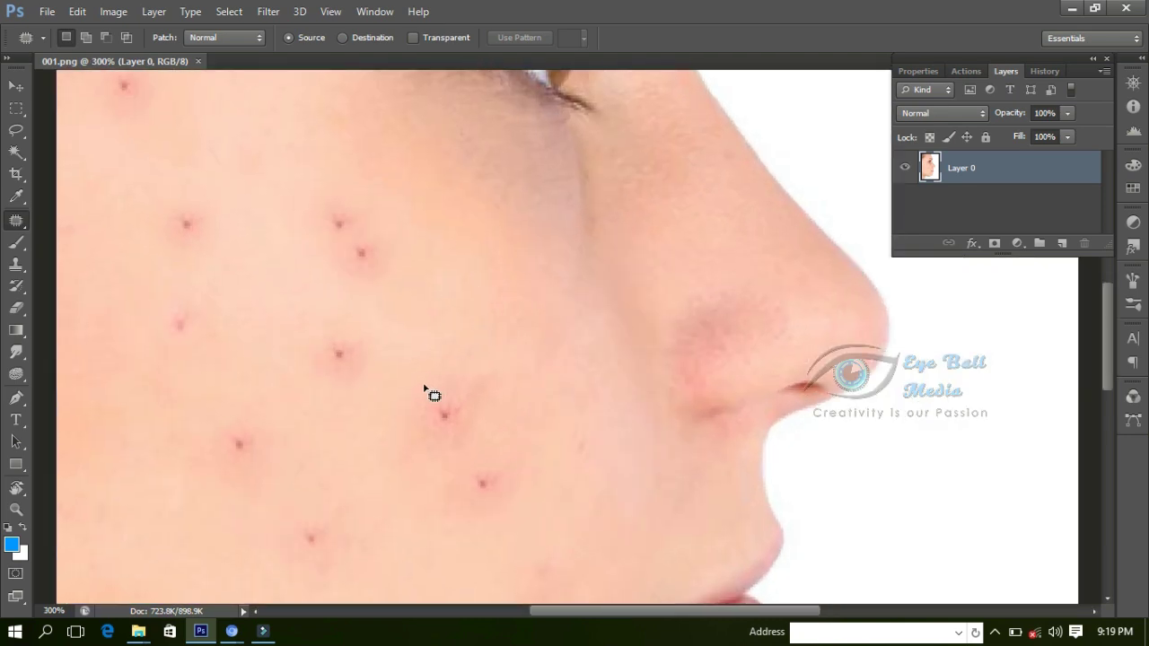
Patch the red spots on the lower cheek near the nose with clear skin, then deselect.
left_click_drag(415, 398, 423, 380)
left_click_drag(414, 390, 529, 334)
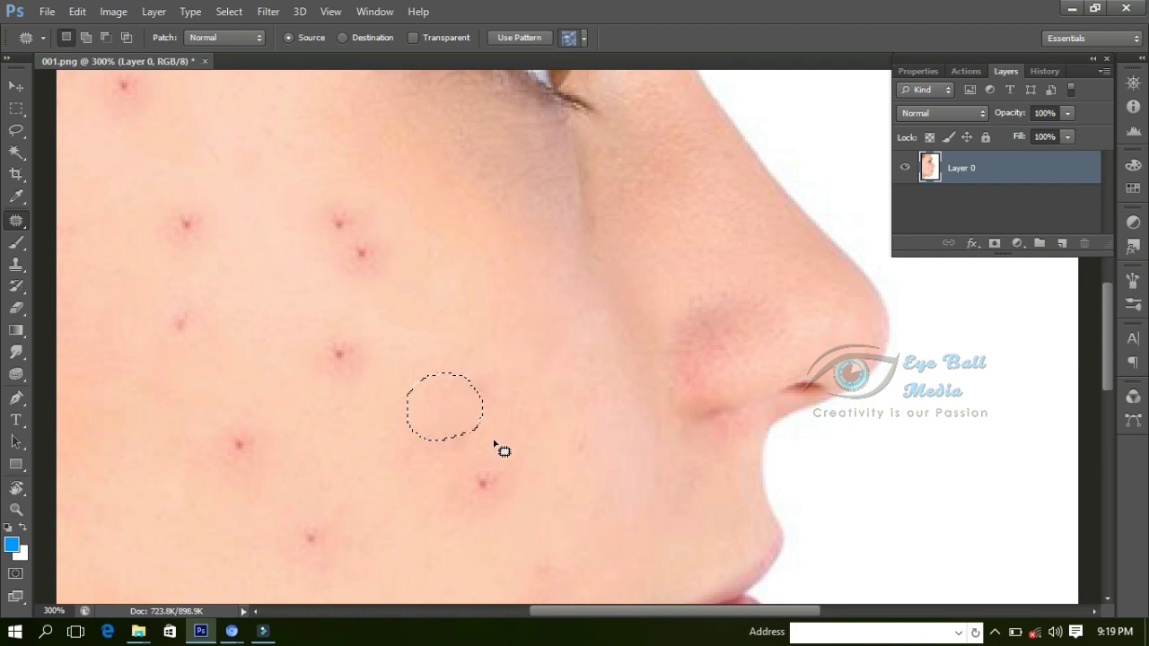
mouse_move(453, 487)
left_mouse_down()
mouse_move(479, 453)
mouse_move(469, 478)
mouse_move(579, 426)
left_mouse_up()
left_click_drag(363, 544, 347, 531)
scroll(493, 489, "down", 3)
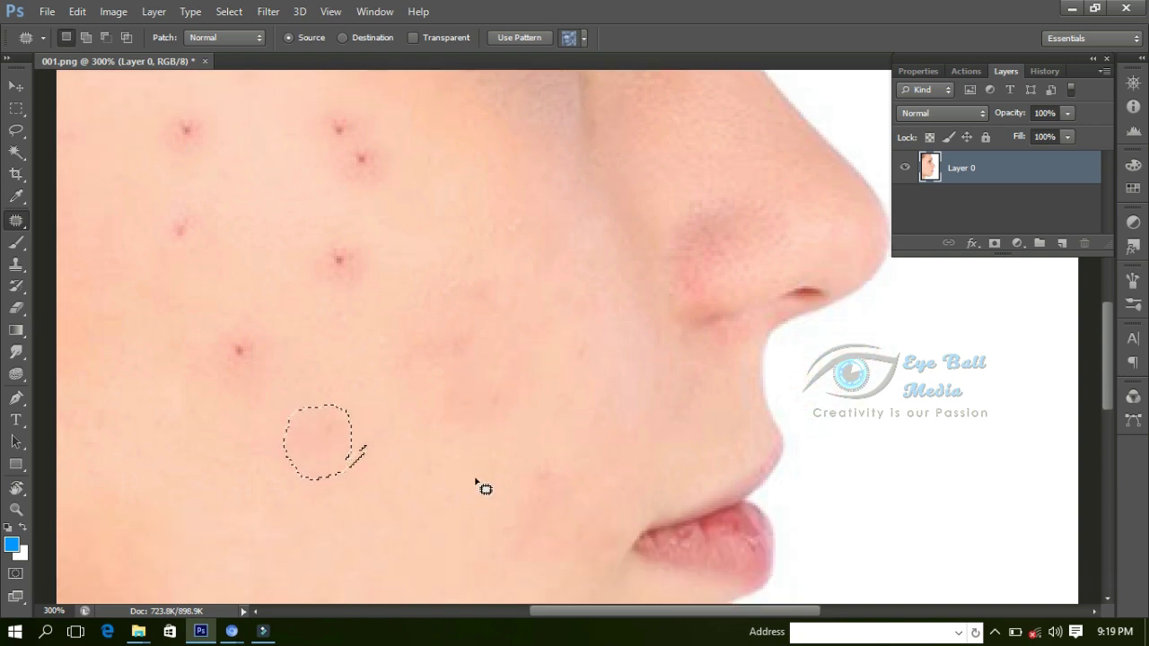
left_click_drag(194, 354, 255, 442)
left_click_drag(328, 226, 323, 228)
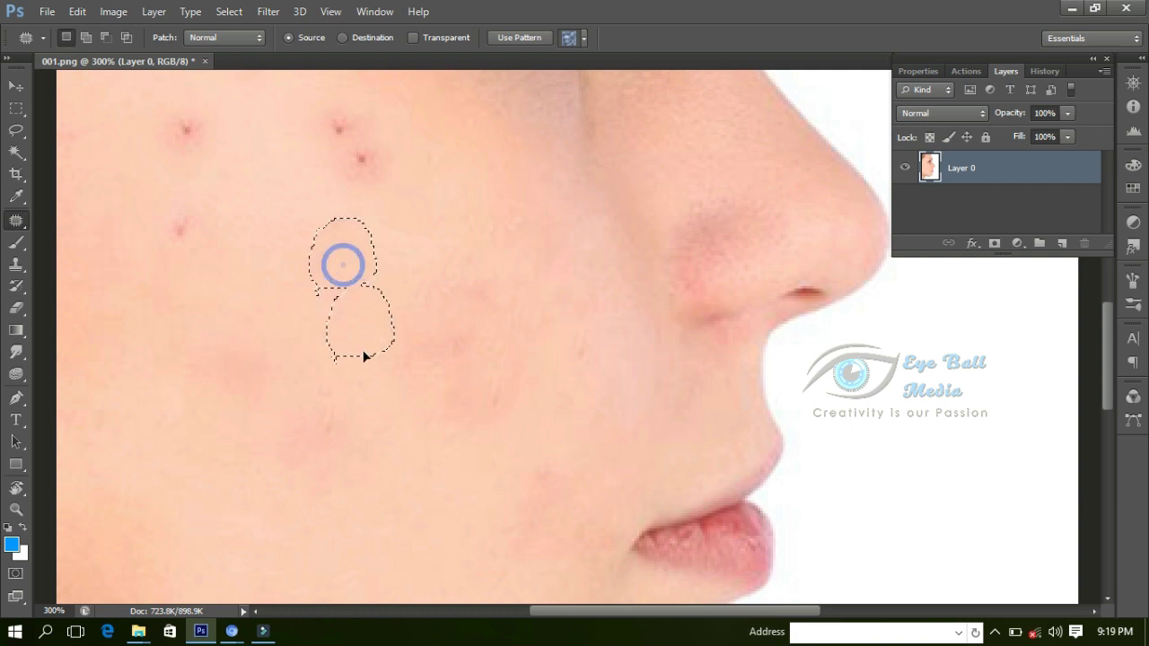
left_click_drag(350, 274, 372, 364)
key("ctrl+d")
left_click_drag(285, 232, 376, 449)
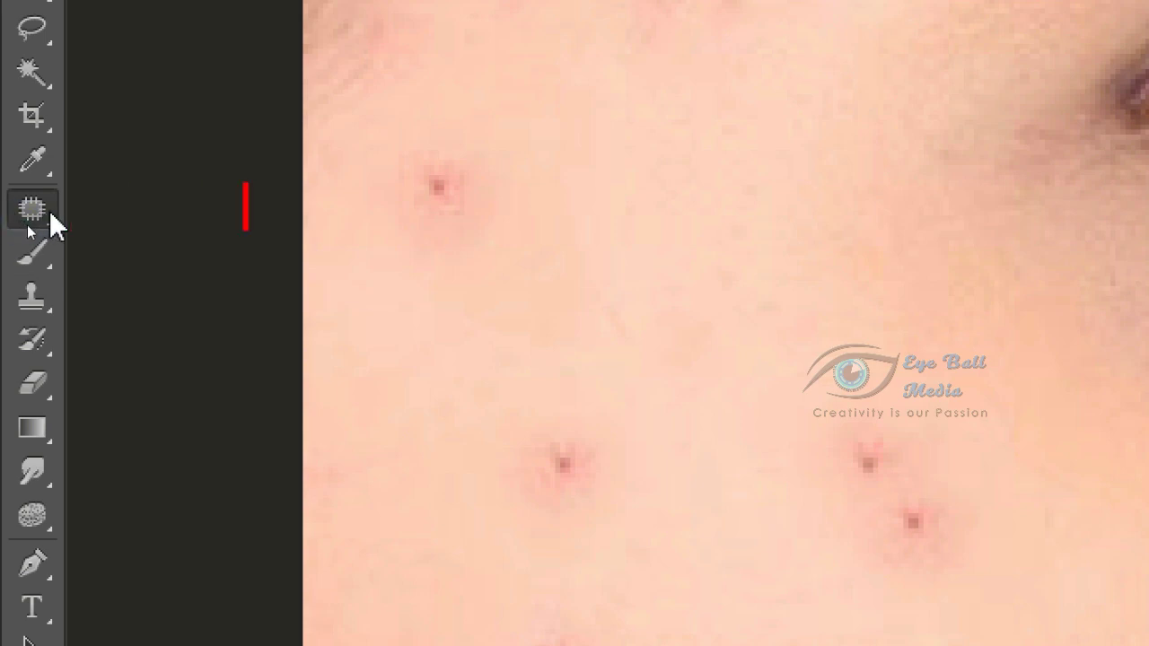
Switch to the Spot Healing Brush and heal the cheek and mid-cheek spots.
right_click(36, 208)
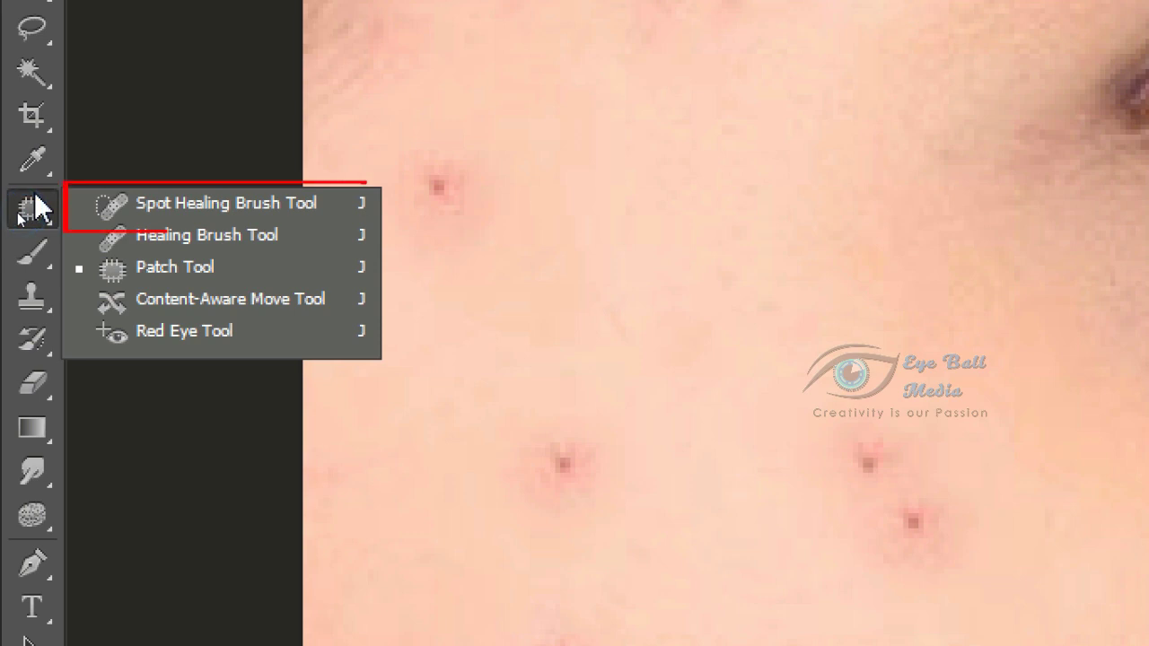
left_click(137, 207)
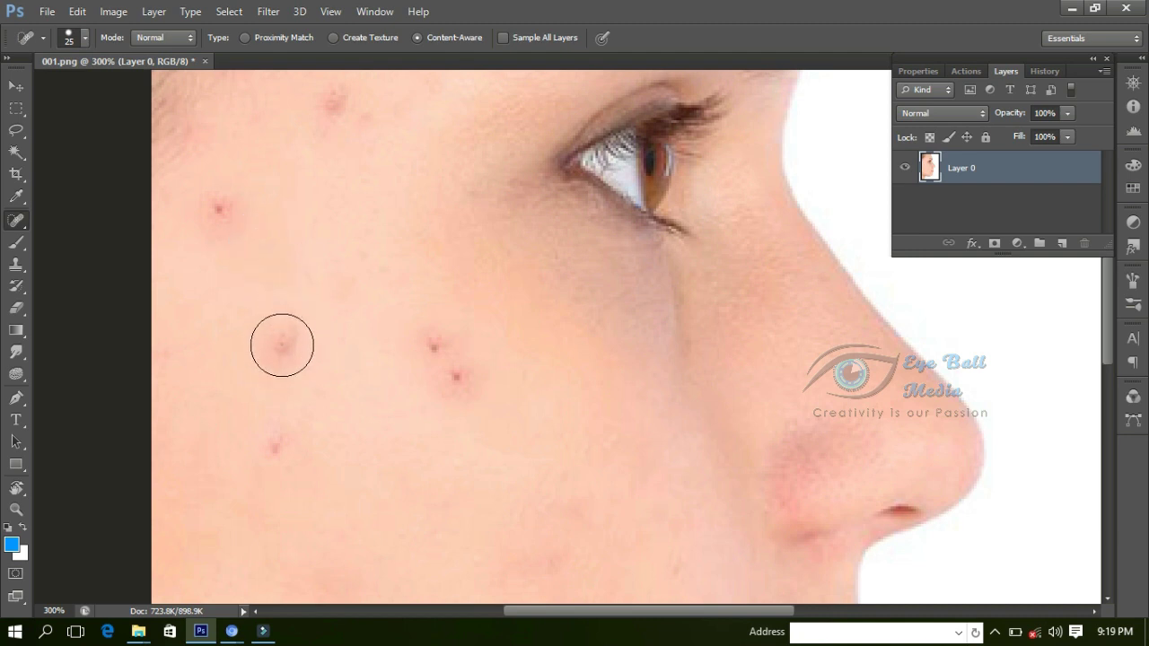
left_click(281, 346)
left_click(274, 443)
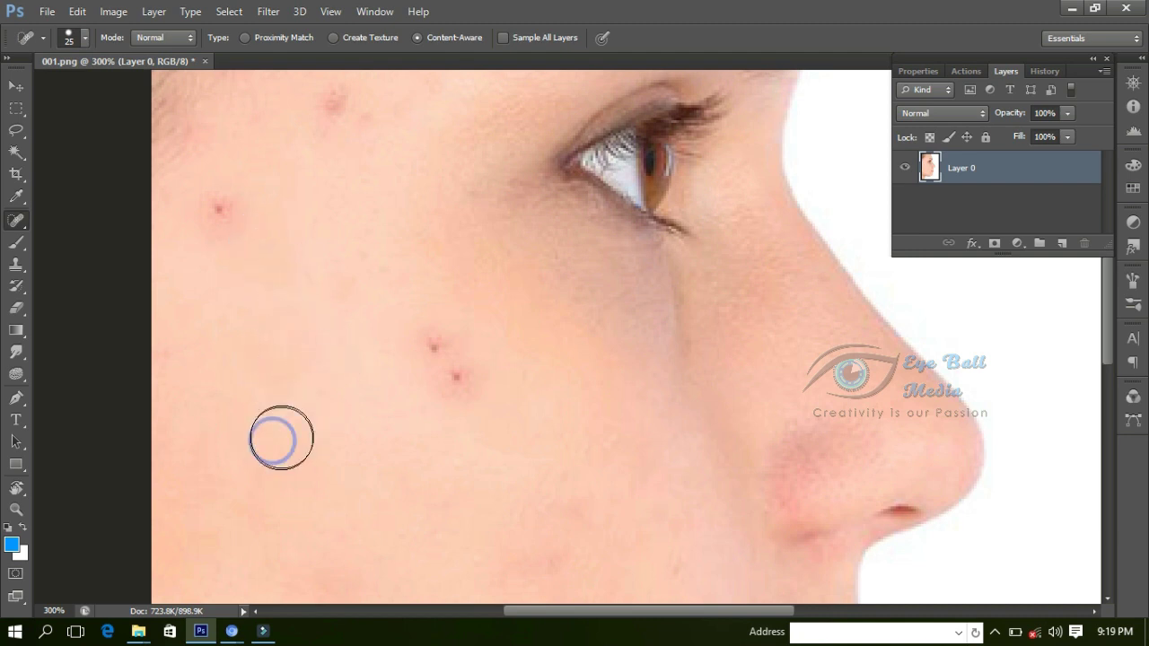
left_click(423, 333)
left_click(457, 374)
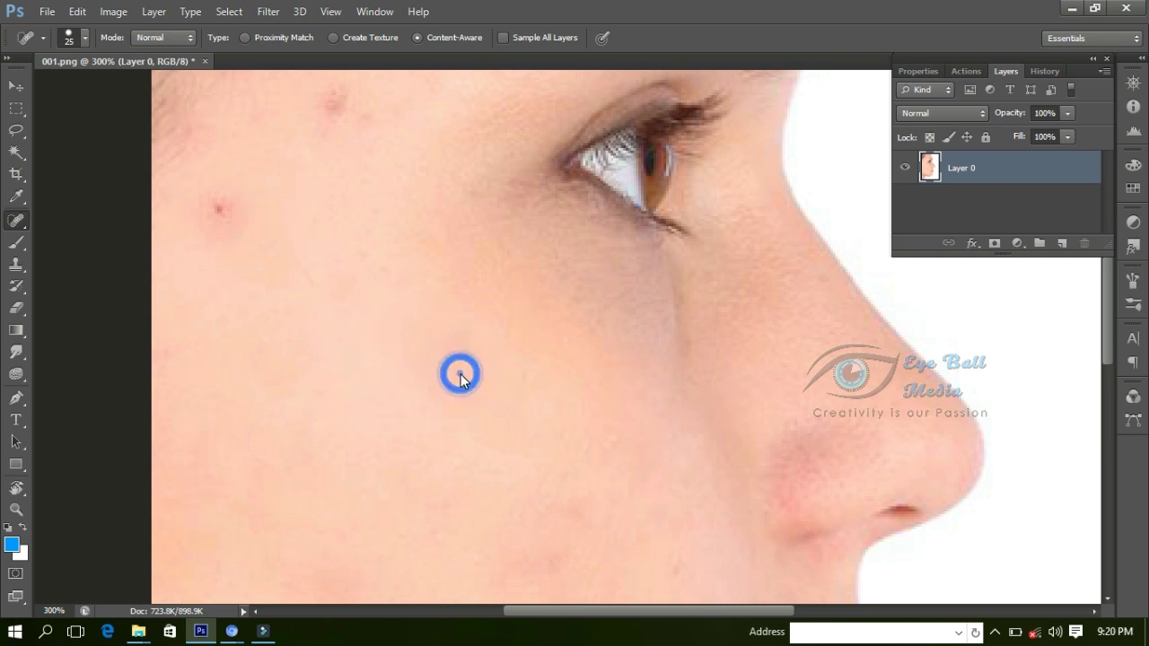
Heal the upper-cheek and temple spots, then view at 100% and heal the forehead spot.
left_click(227, 212)
left_click(227, 216)
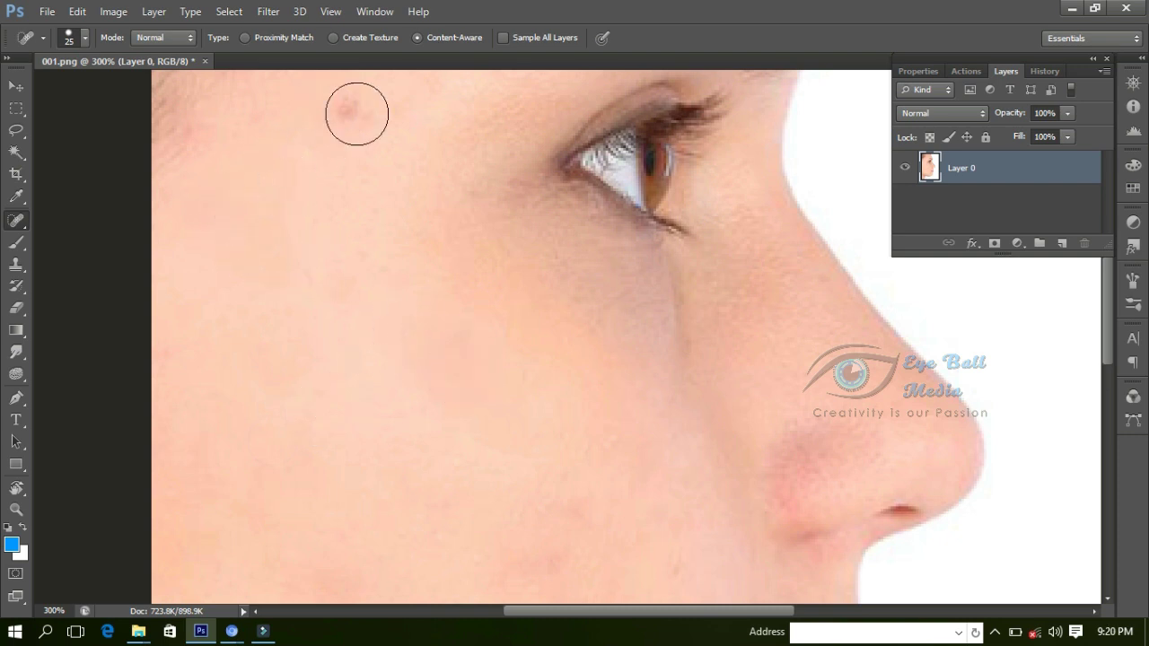
left_click(348, 110)
key("ctrl+1")
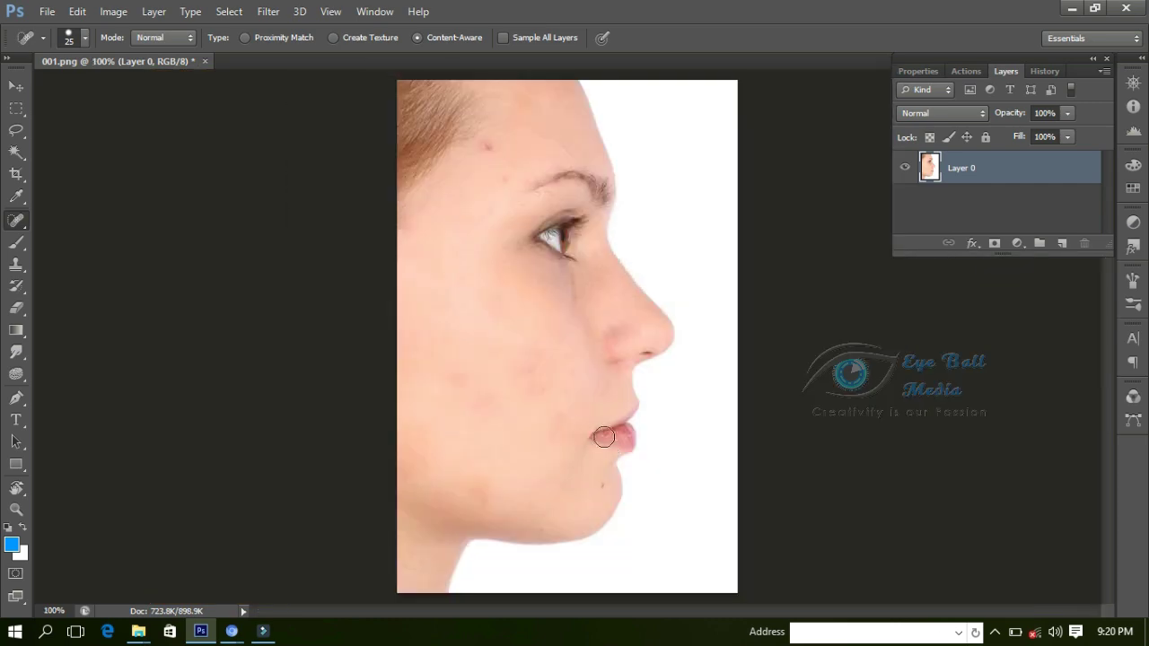
left_click(487, 151)
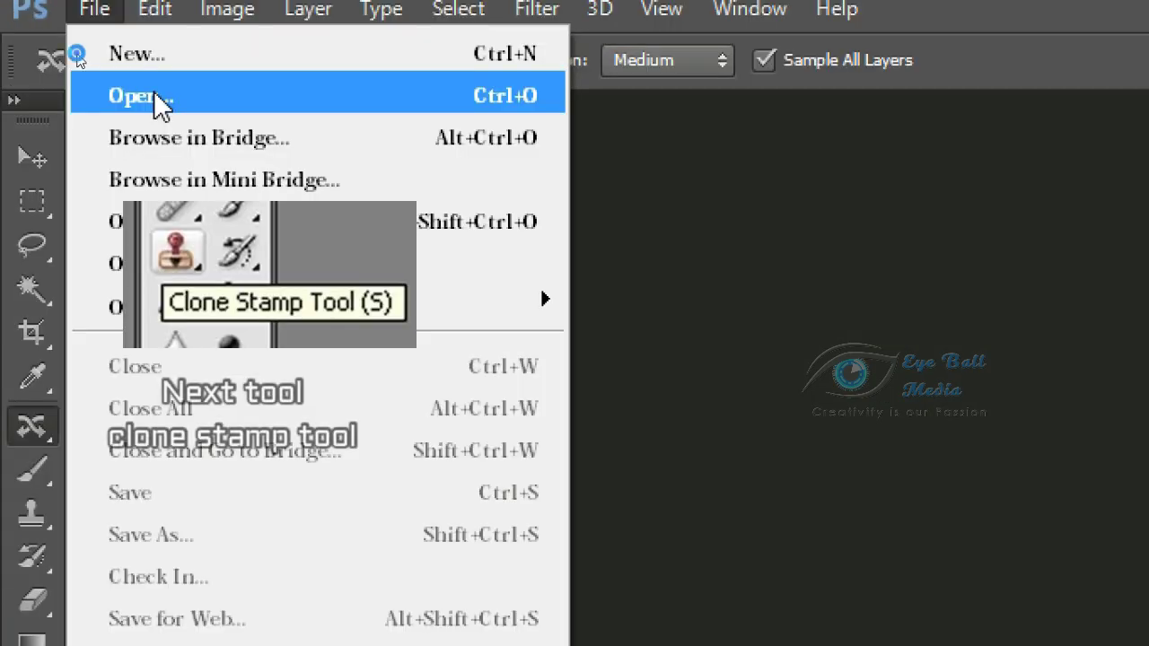
Reopen 001.png and set the Clone Stamp to 20% opacity with 100% flow.
left_click(154, 95)
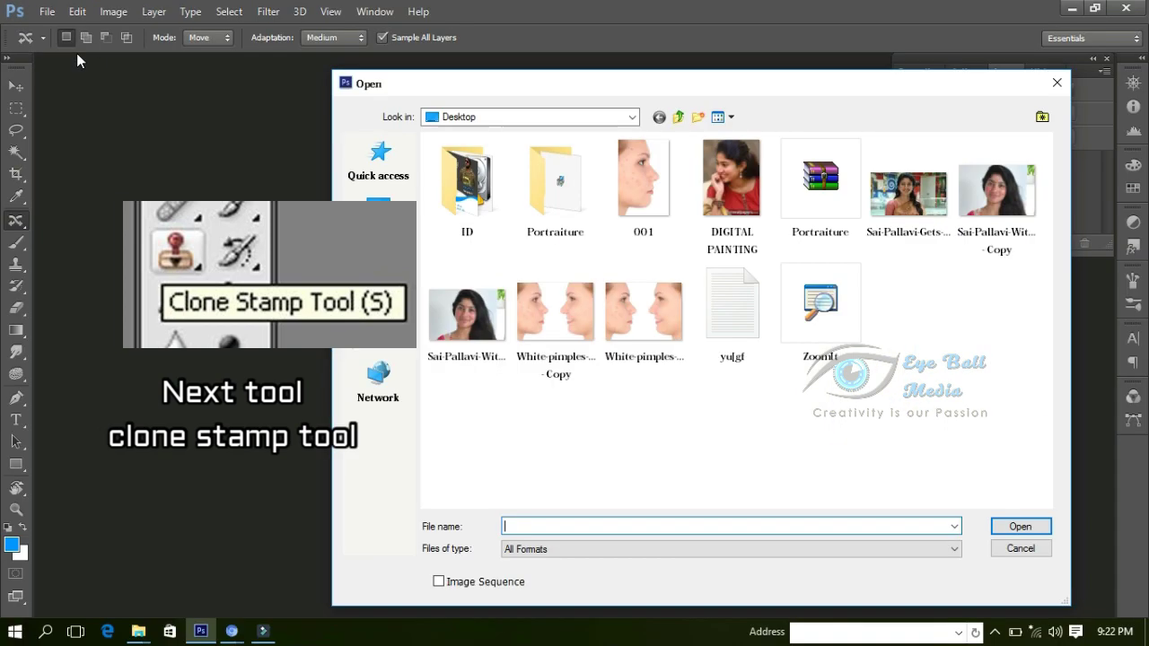
double_click(624, 211)
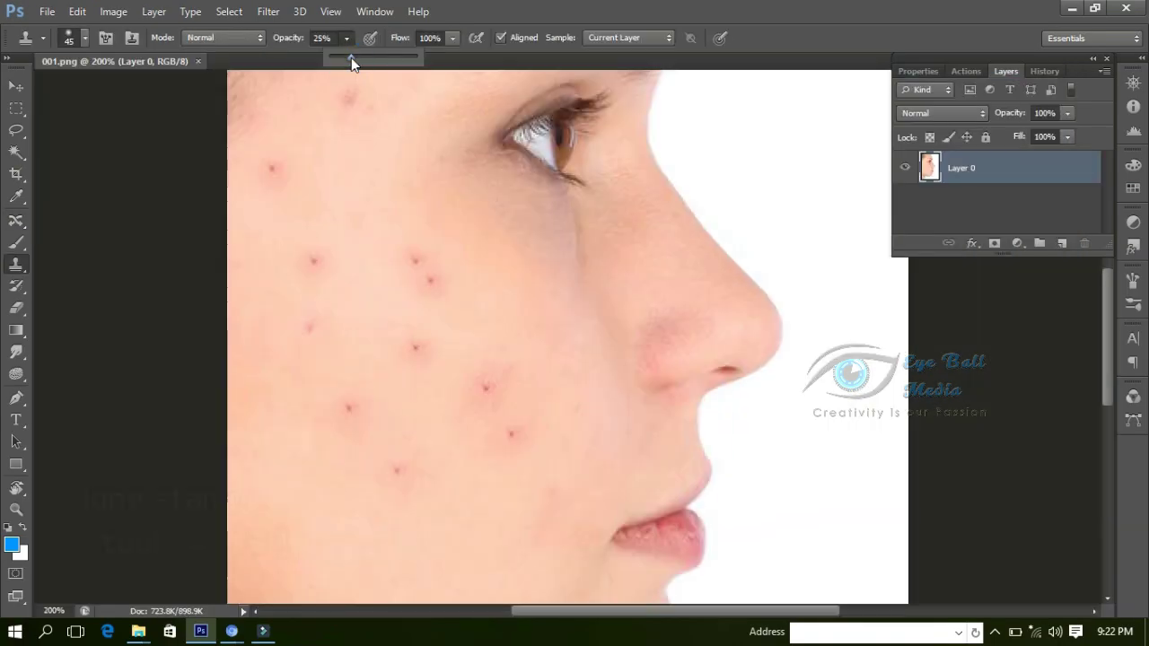
left_click_drag(351, 58, 347, 59)
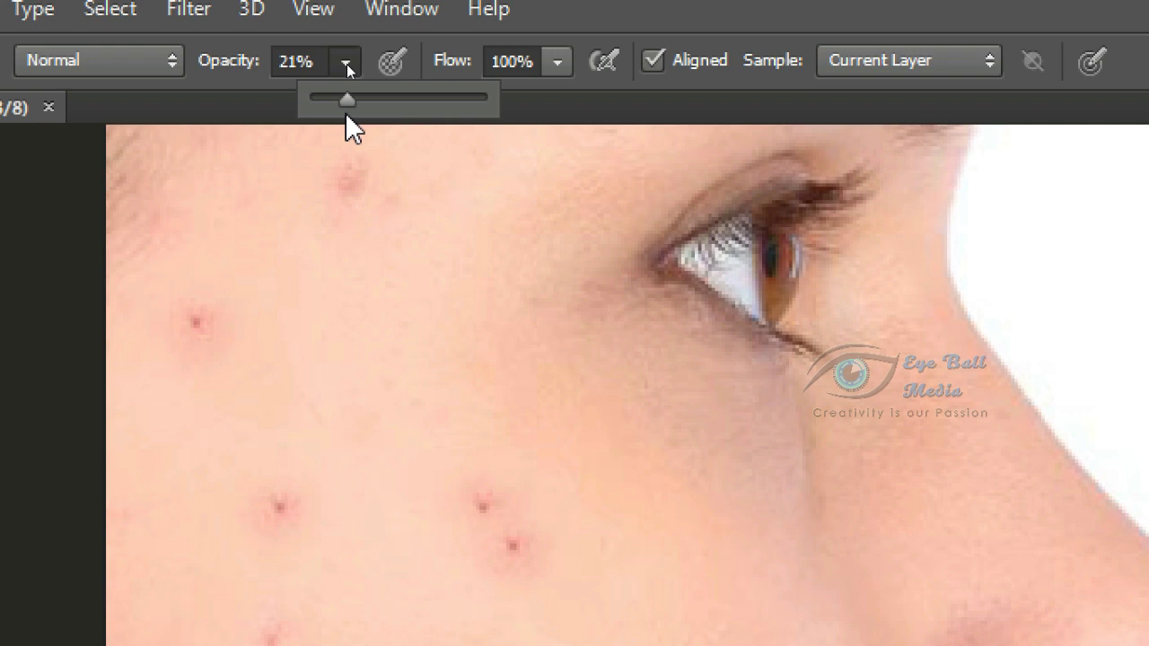
left_click_drag(348, 99, 344, 95)
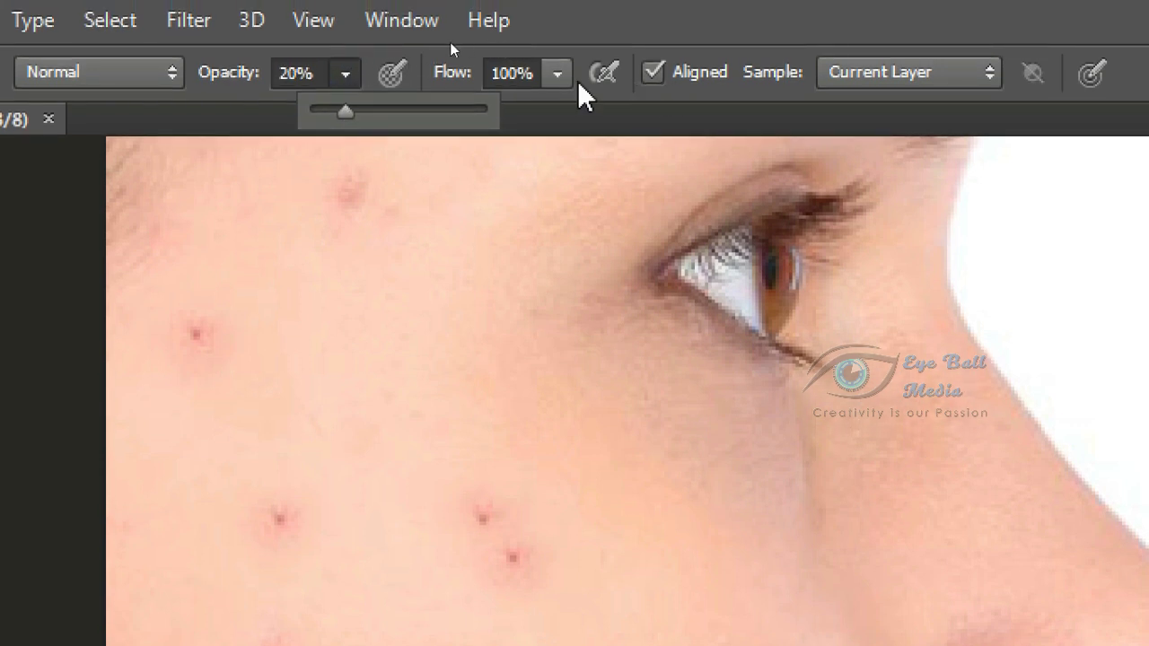
left_click(555, 75)
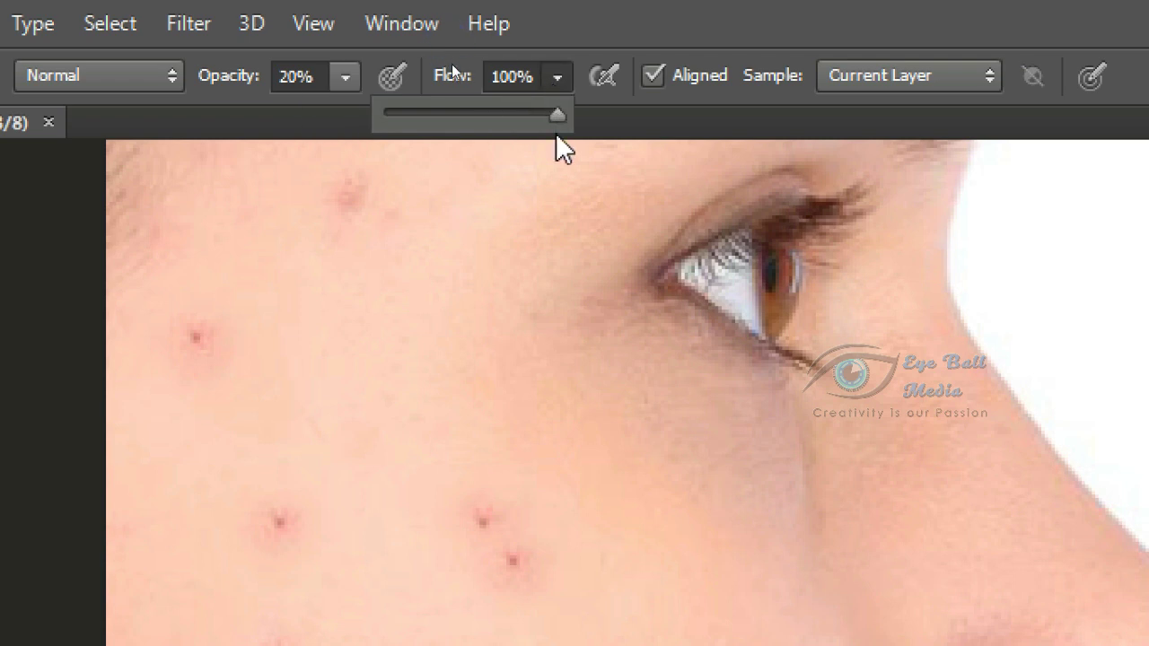
left_click_drag(451, 54, 459, 59)
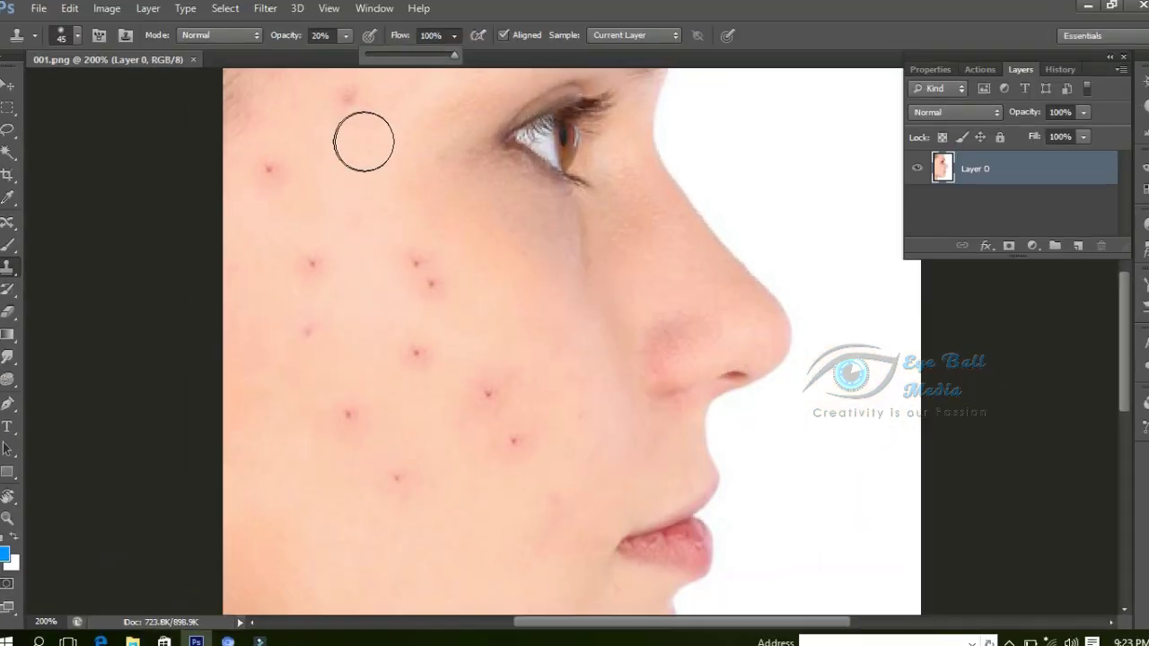
Sample clean cheek skin and clone it over the mid-cheek spots.
left_click(426, 287)
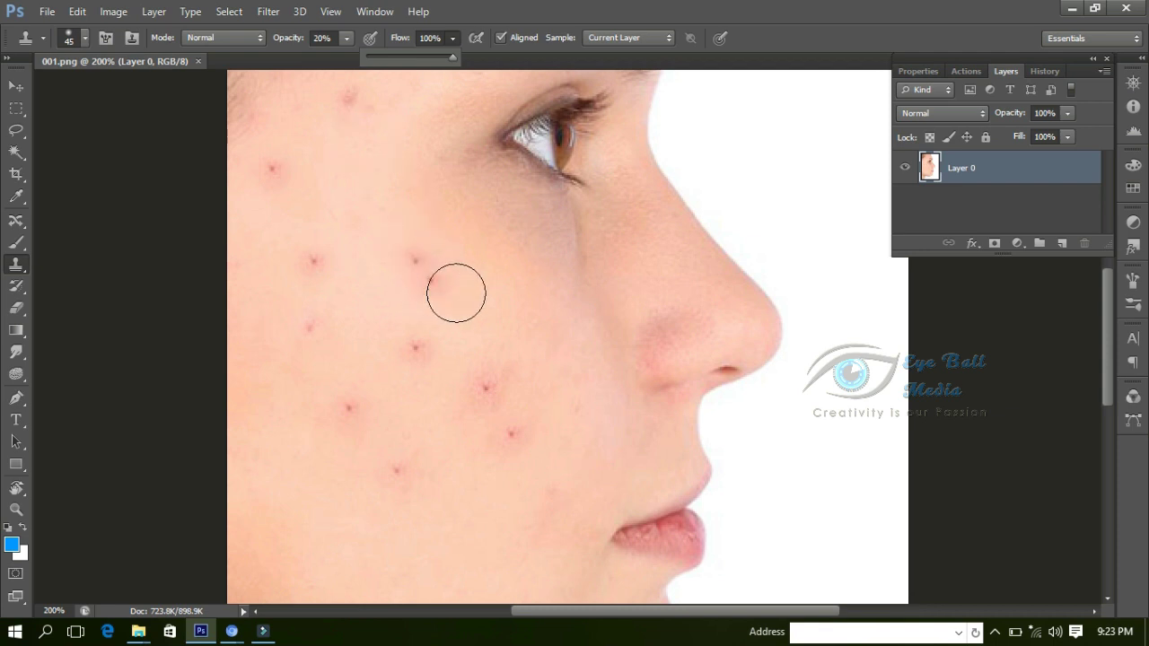
left_click(465, 303, "alt")
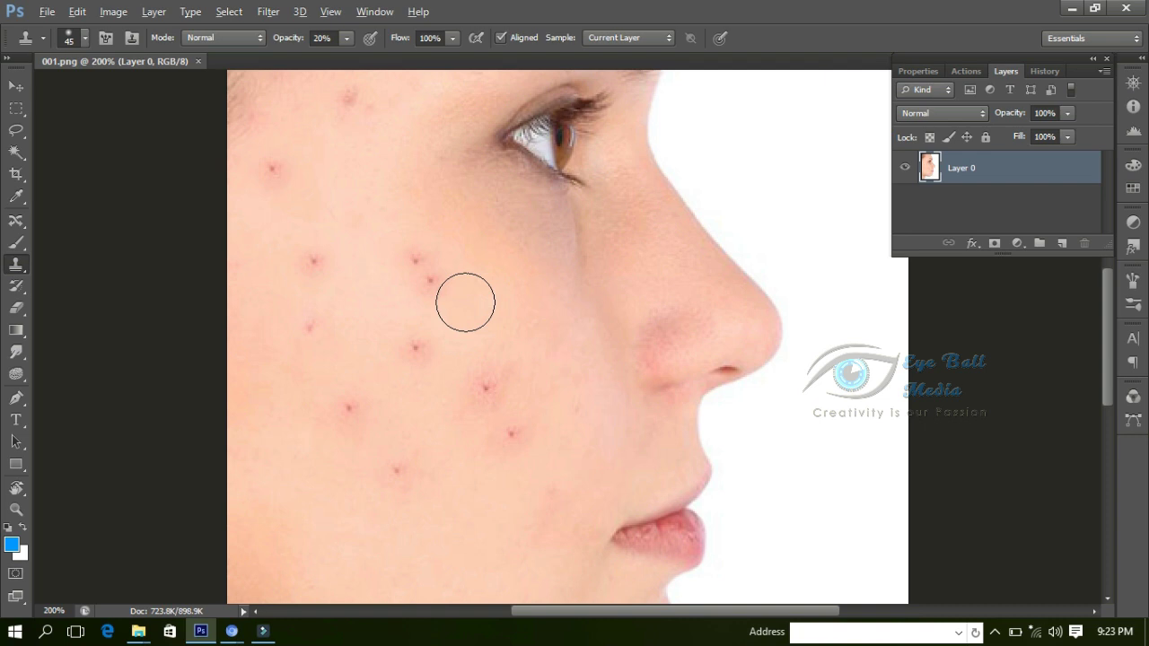
left_click(465, 303, "alt")
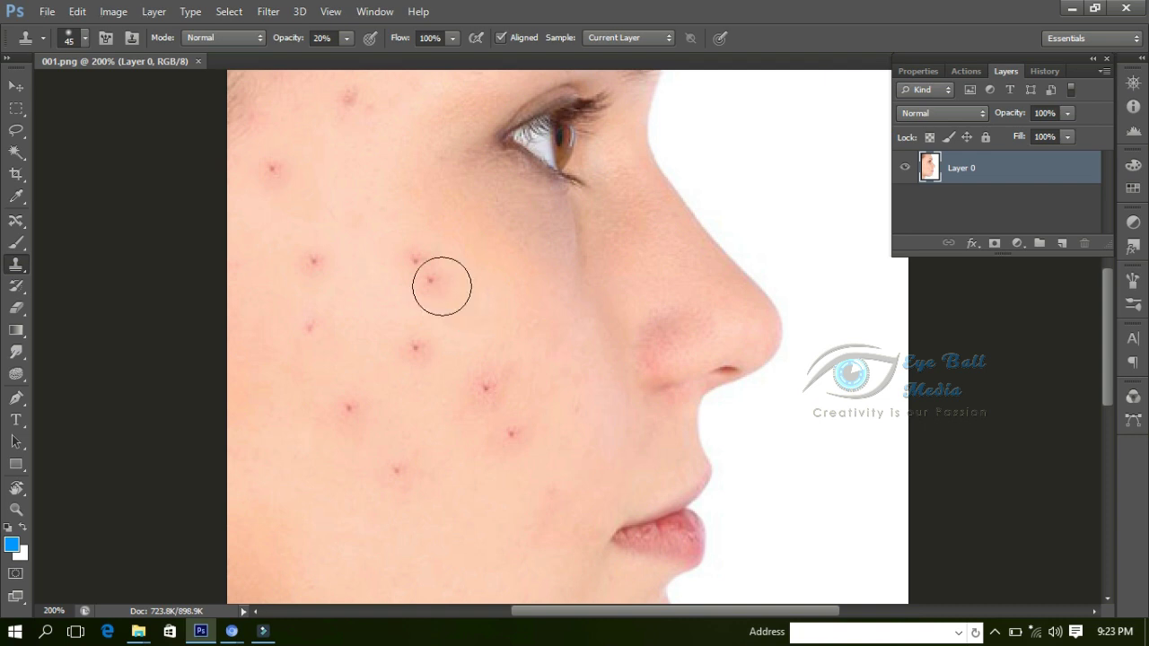
left_click(440, 281)
left_click(466, 309, "alt")
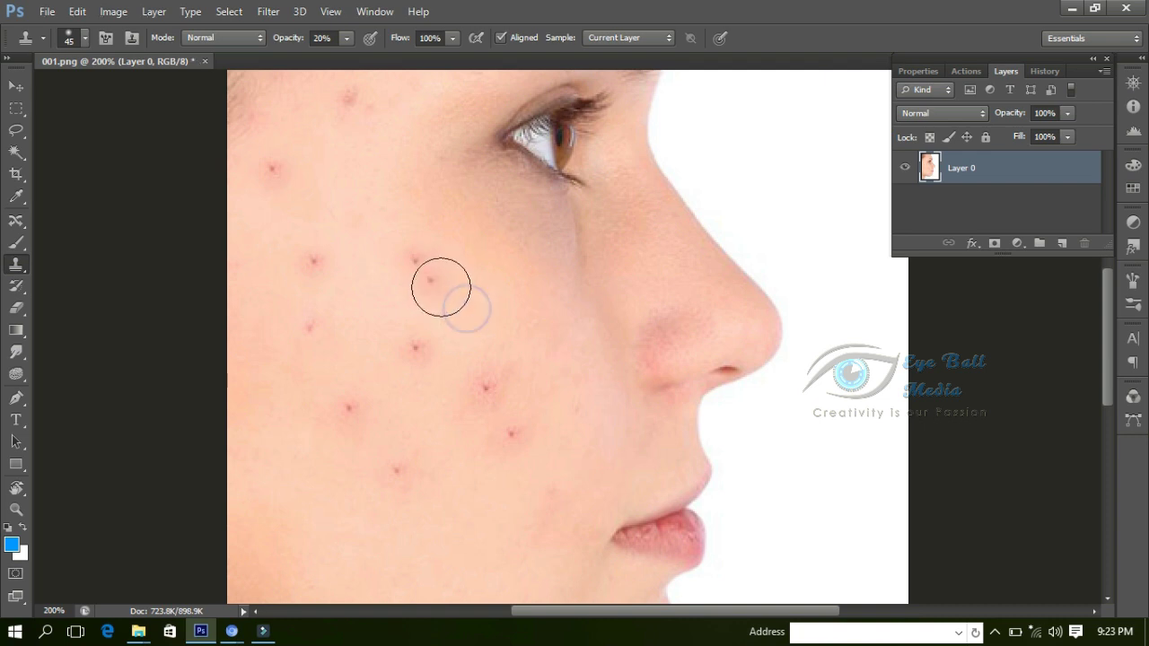
left_click(436, 282)
left_click(424, 268)
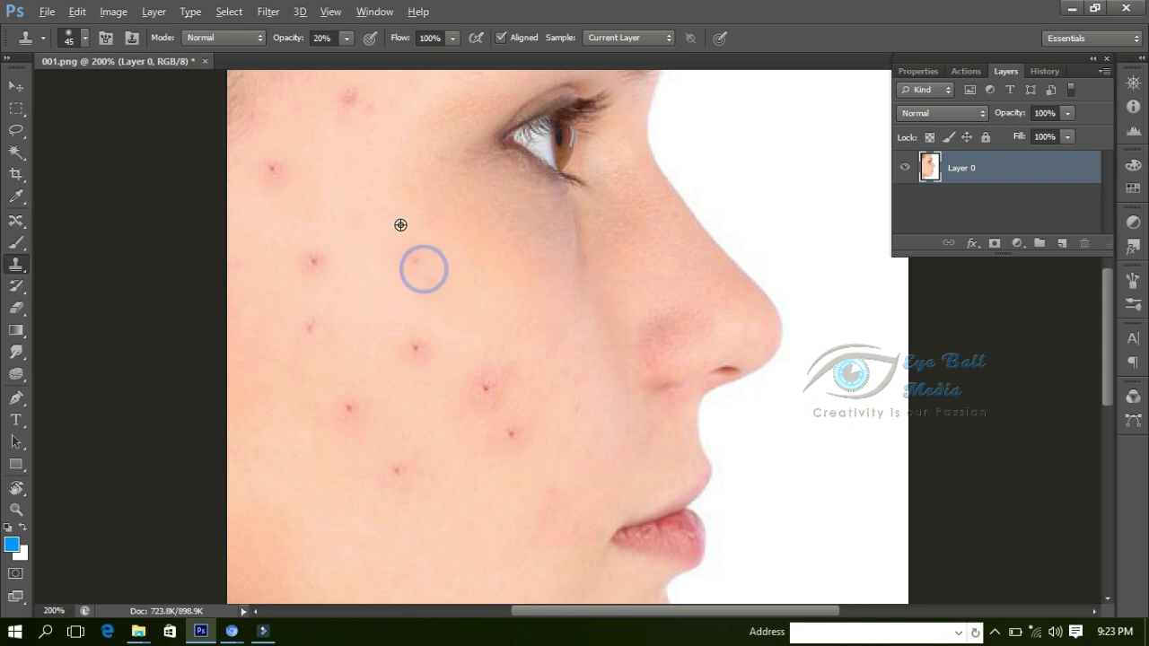
left_click(413, 257)
left_click(418, 278)
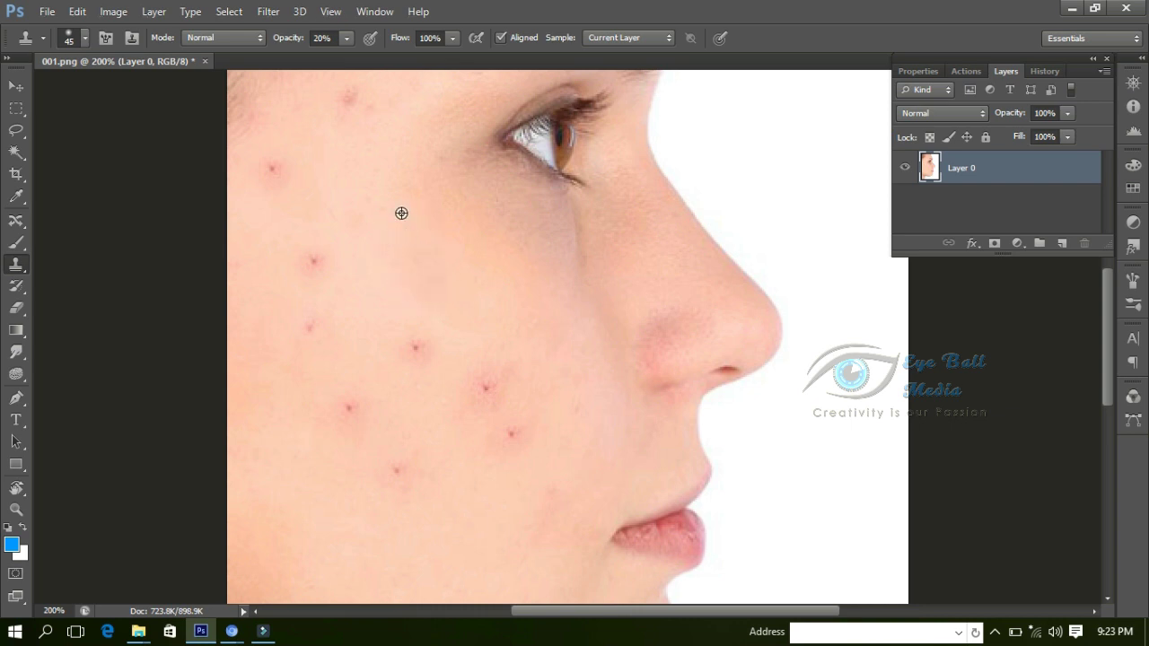
Resample nearby skin and clone out the spots lower on the cheek.
left_click(403, 243, "alt")
left_click(417, 325)
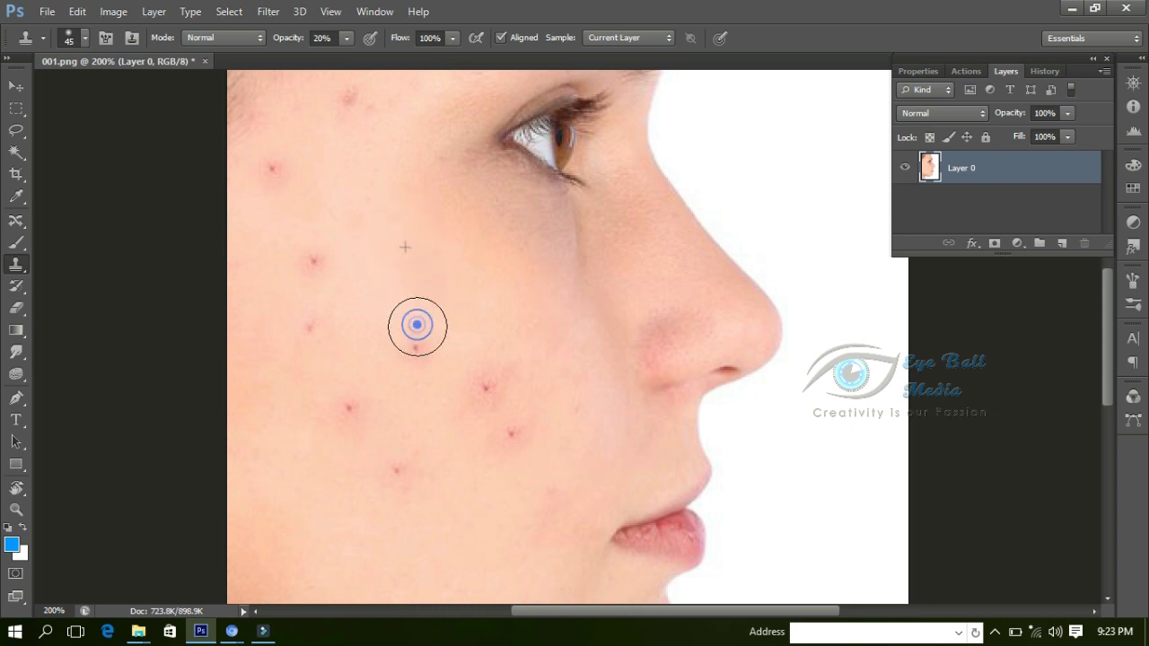
left_click(418, 342)
left_click(431, 287, "alt")
left_click(477, 374)
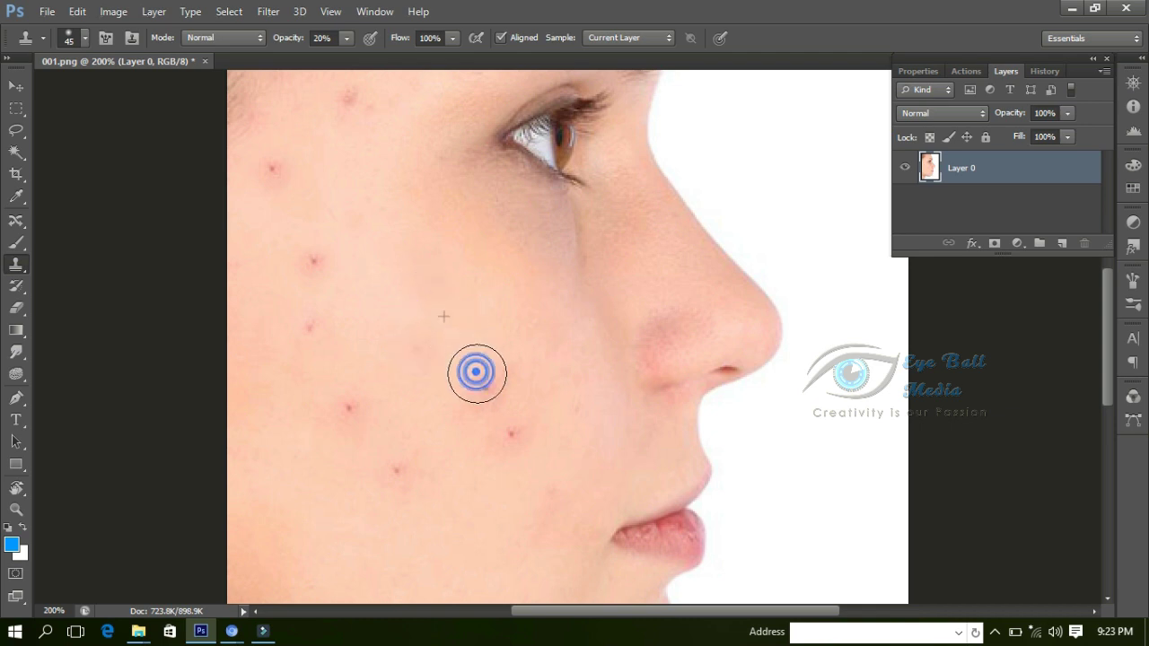
left_click(484, 302, "alt")
left_click(490, 403)
left_click(515, 446)
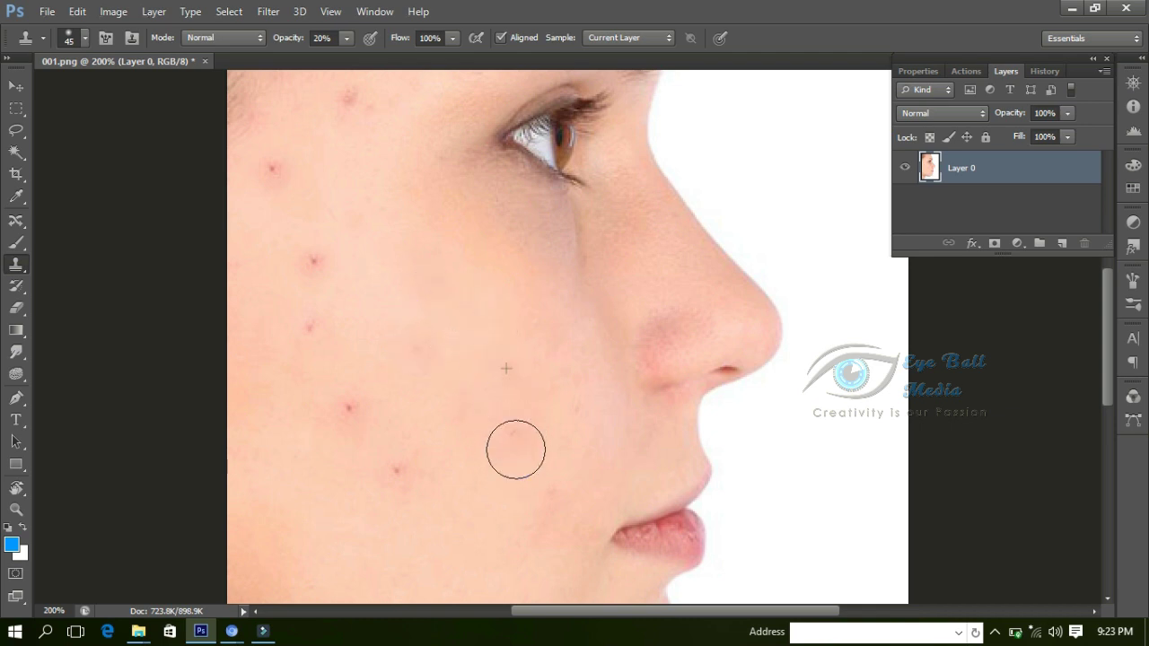
left_click(401, 500, "alt")
left_click(397, 461)
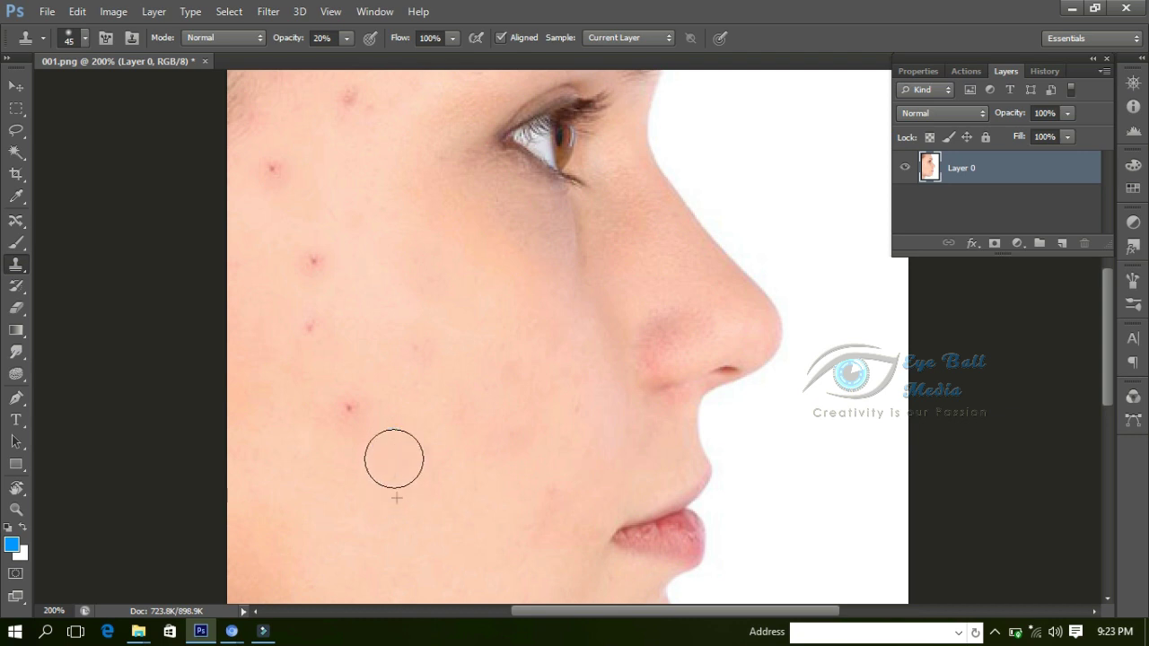
Clone away the remaining spots on the left side of the cheek.
left_click(347, 402)
left_click(267, 389, "alt")
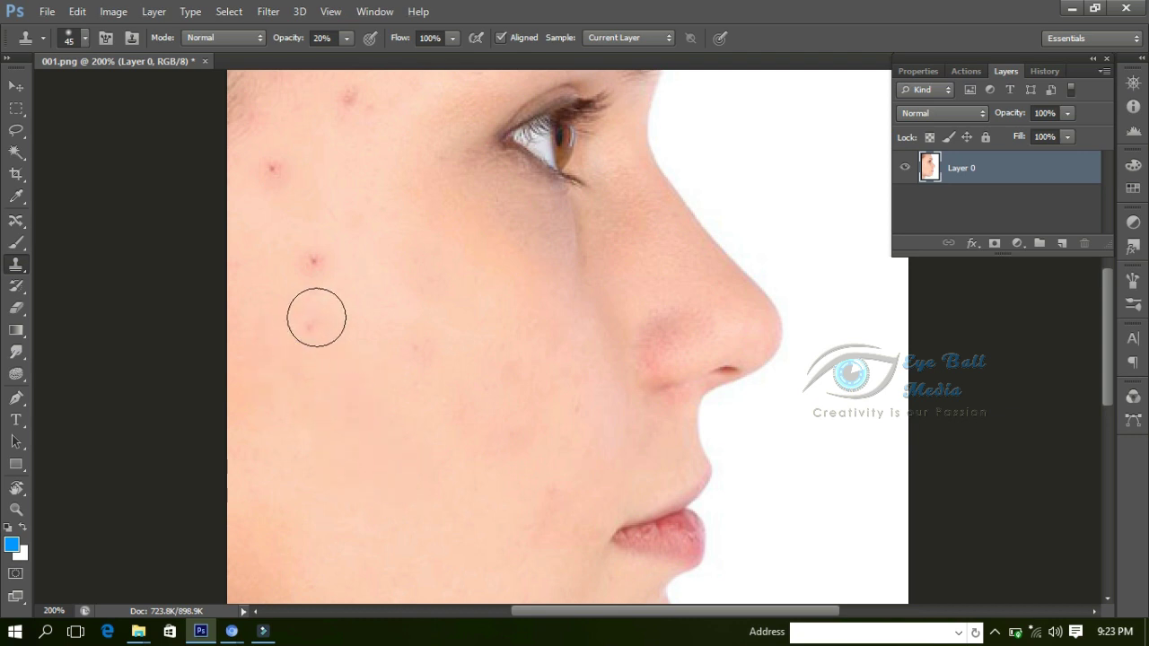
left_click(311, 323)
scroll(377, 341, "up", 3)
left_click(359, 437)
left_click(323, 398)
left_click(284, 312)
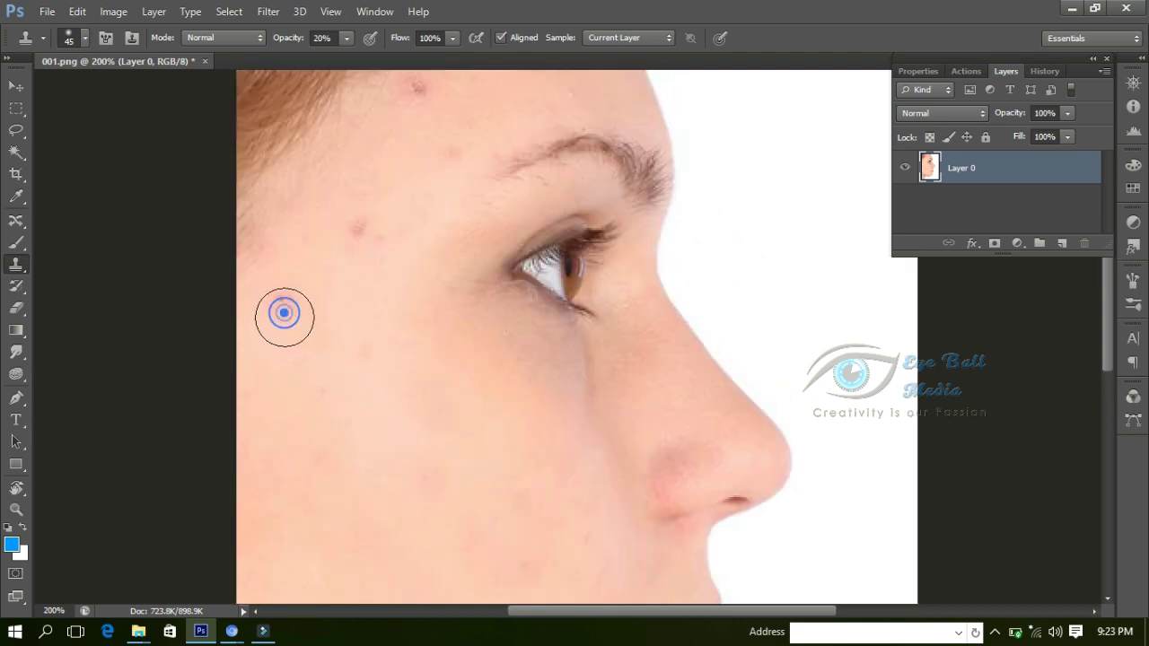
Clone over the blemishes near the temple and on the forehead.
left_click(282, 269)
left_click(357, 244)
left_click(370, 221)
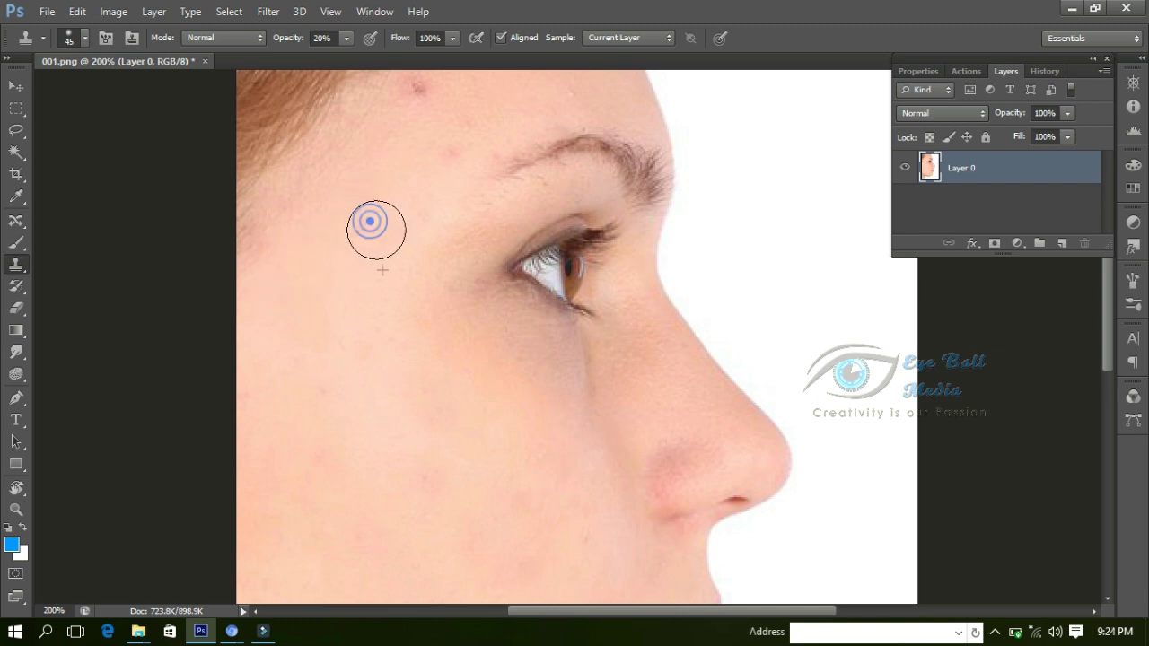
scroll(376, 230, "up", 3)
left_click(377, 297)
left_click(387, 264)
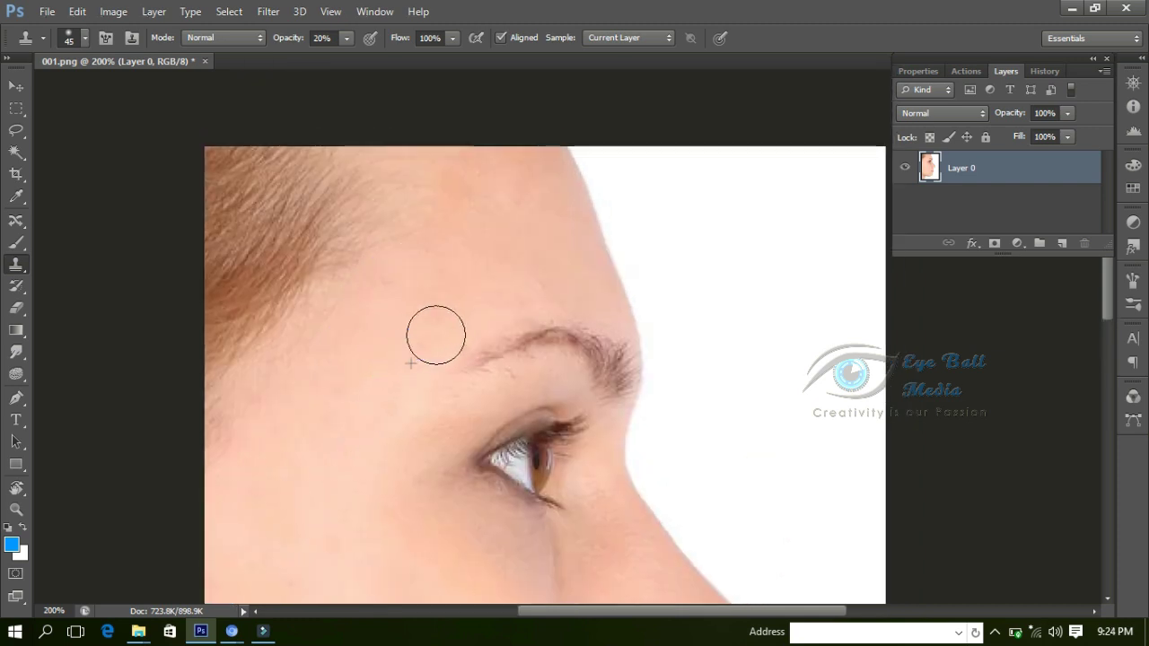
Zoom out to review the whole retouched profile with smooth, clear skin.
key("ctrl+minus")
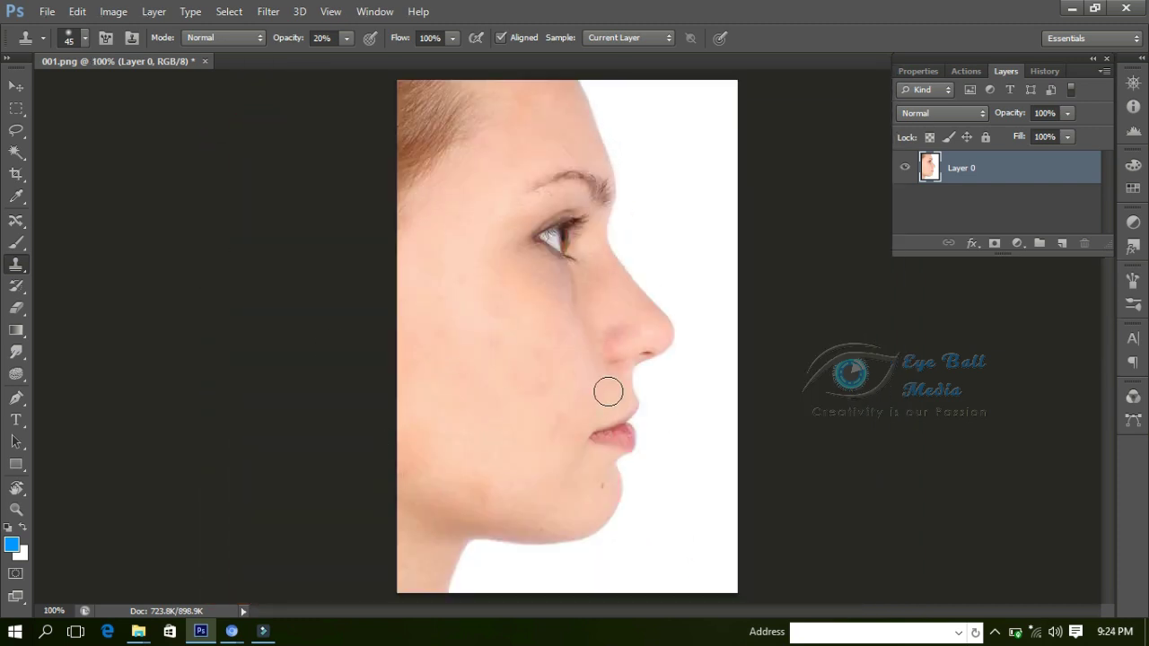